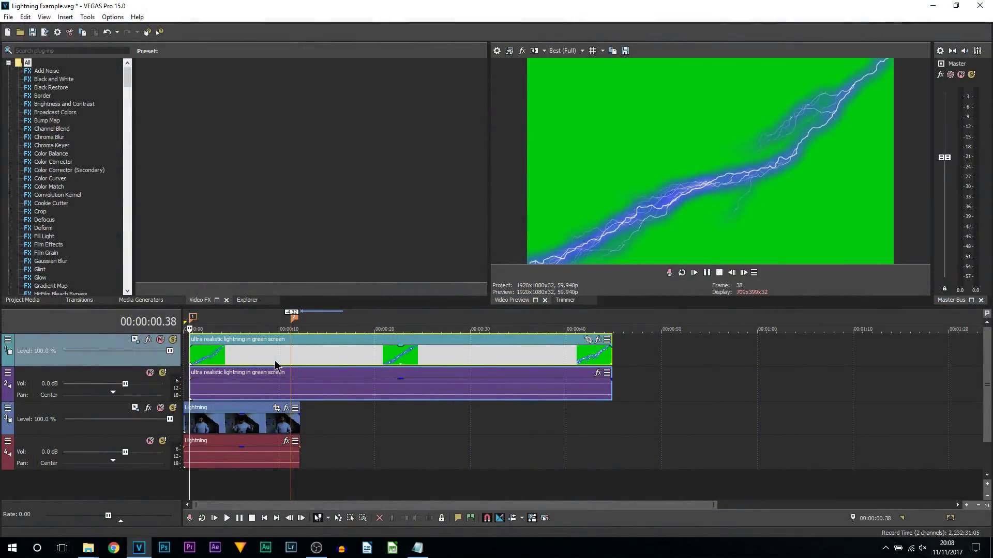
Reposition the lightning clip on the timeline, then delete its audio track.
scroll(253, 356, up, 3)
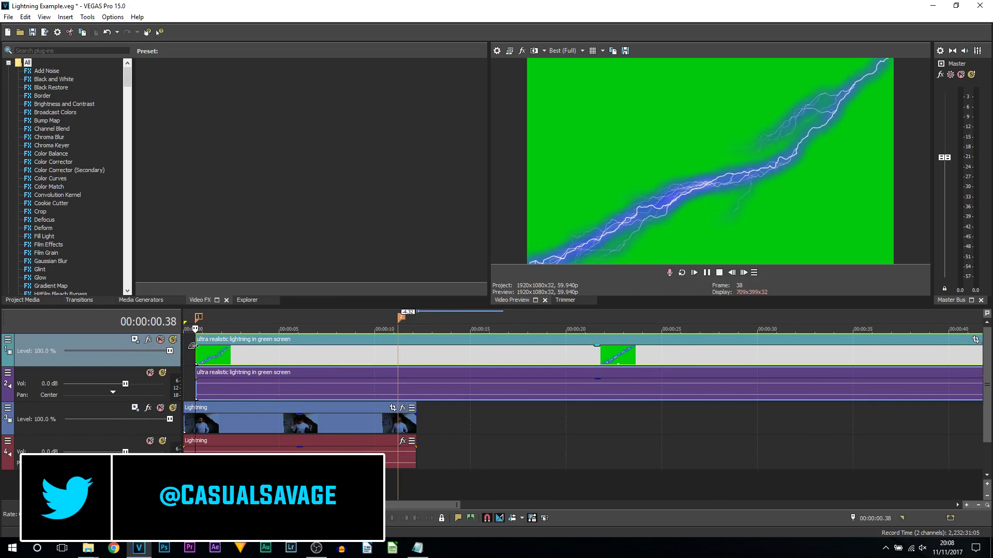
drag(195, 353, 515, 355)
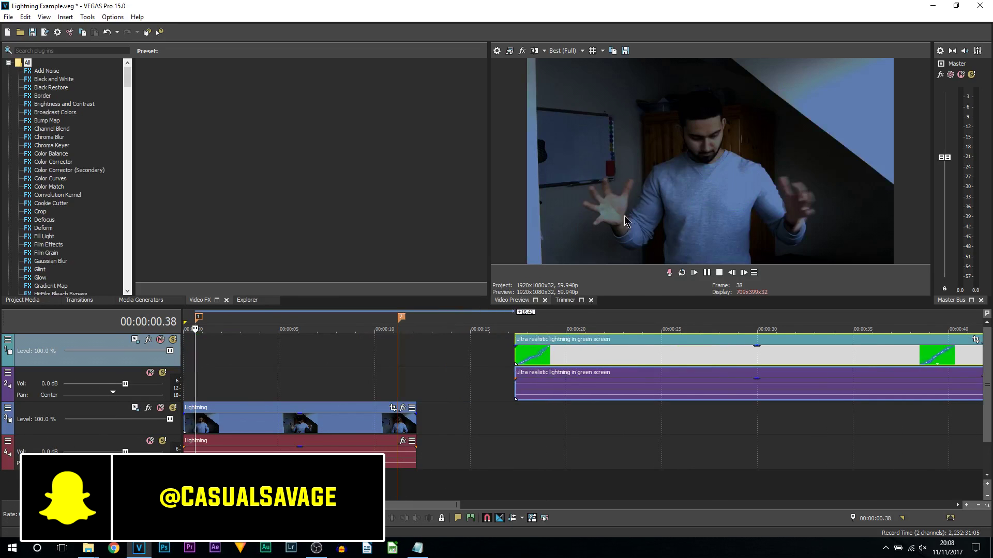
click(398, 362)
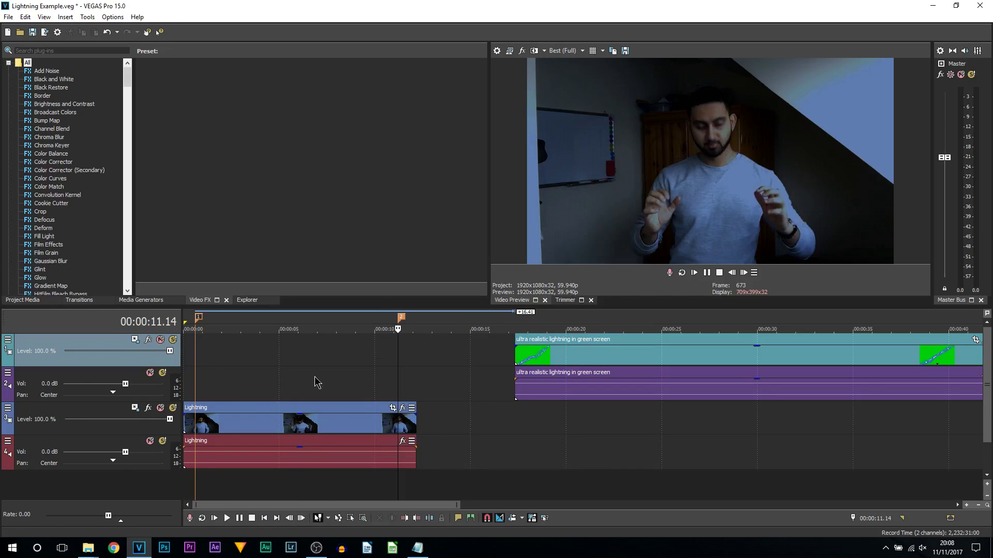
drag(616, 344, 248, 357)
click(197, 354)
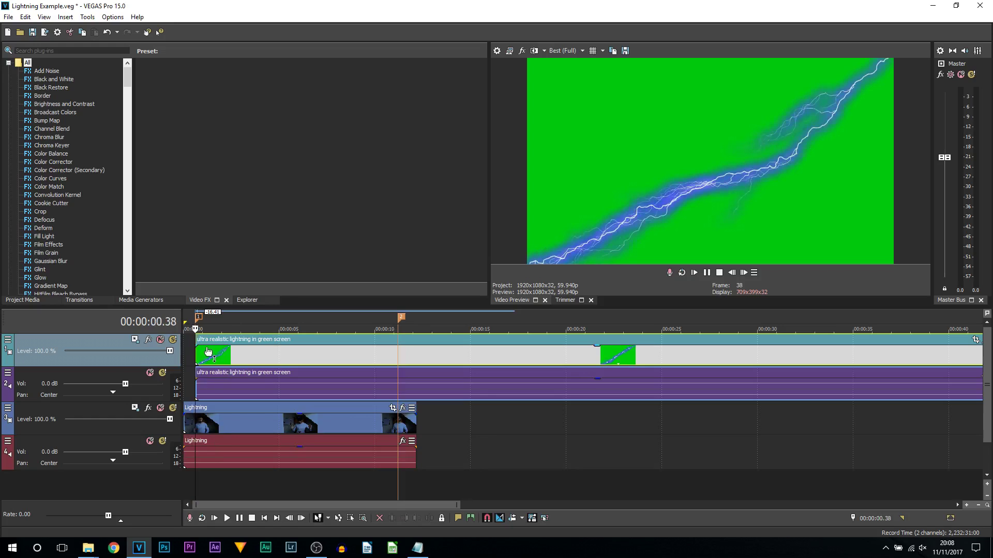
right_click(118, 376)
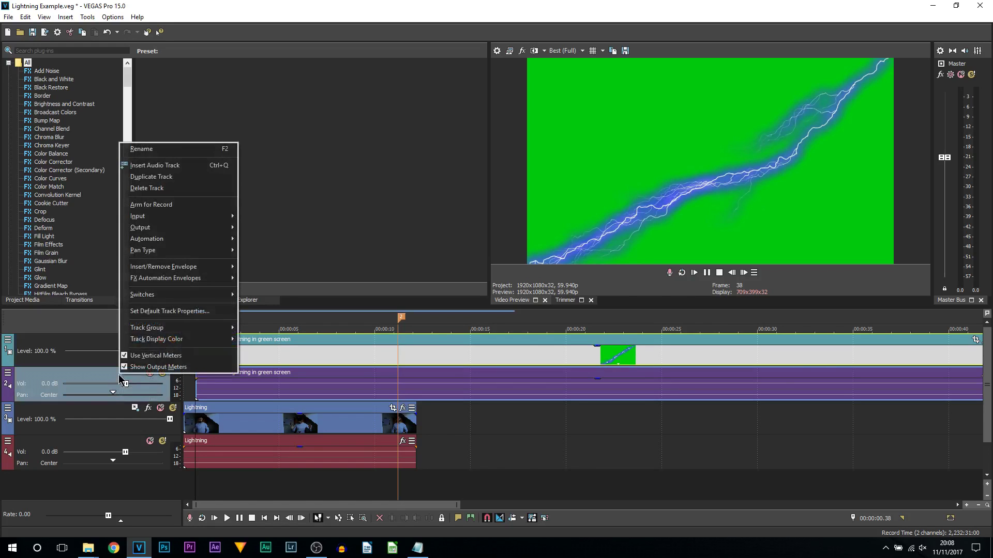
click(147, 188)
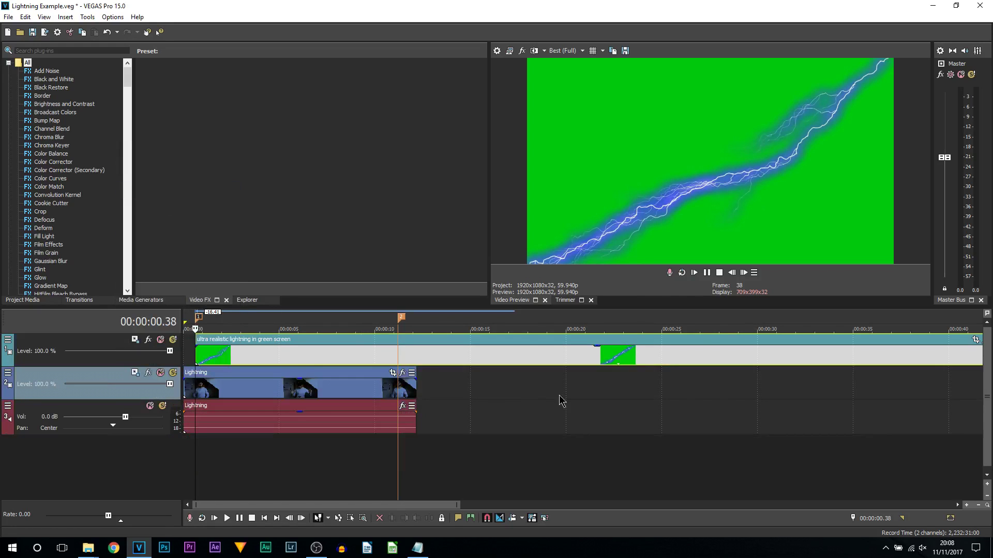
Split the lightning clip at 00:00:11.14 and delete the leftover piece.
click(398, 353)
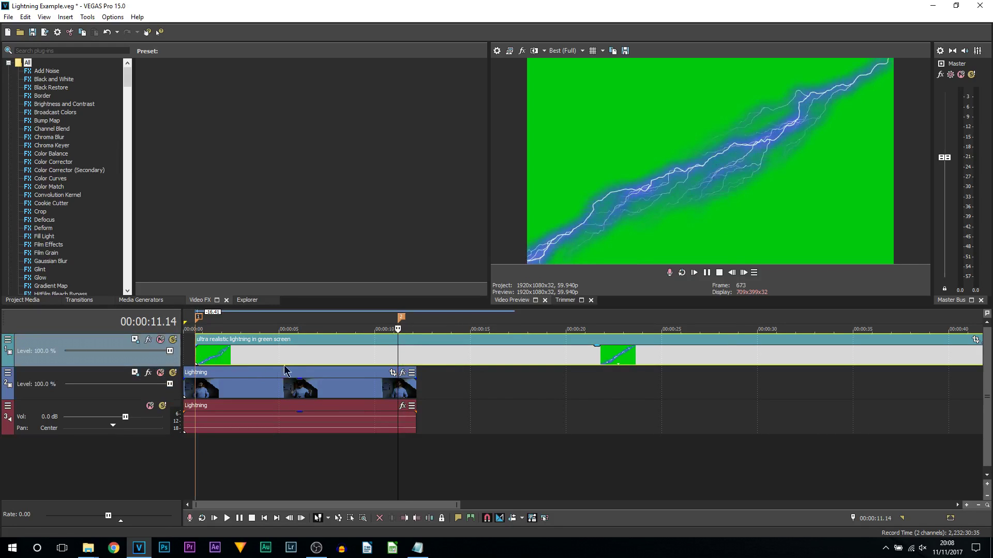
key(s)
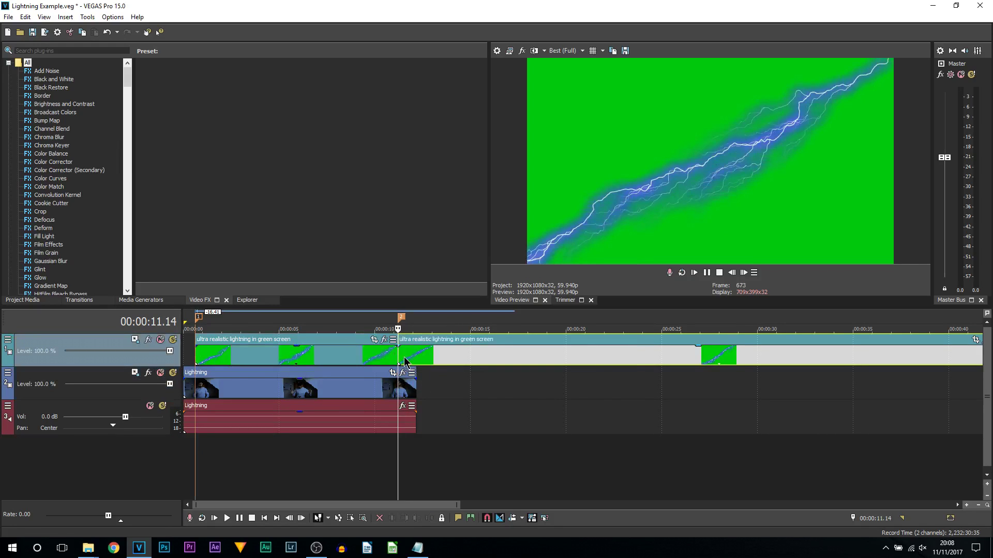
drag(405, 360, 428, 357)
key(Delete)
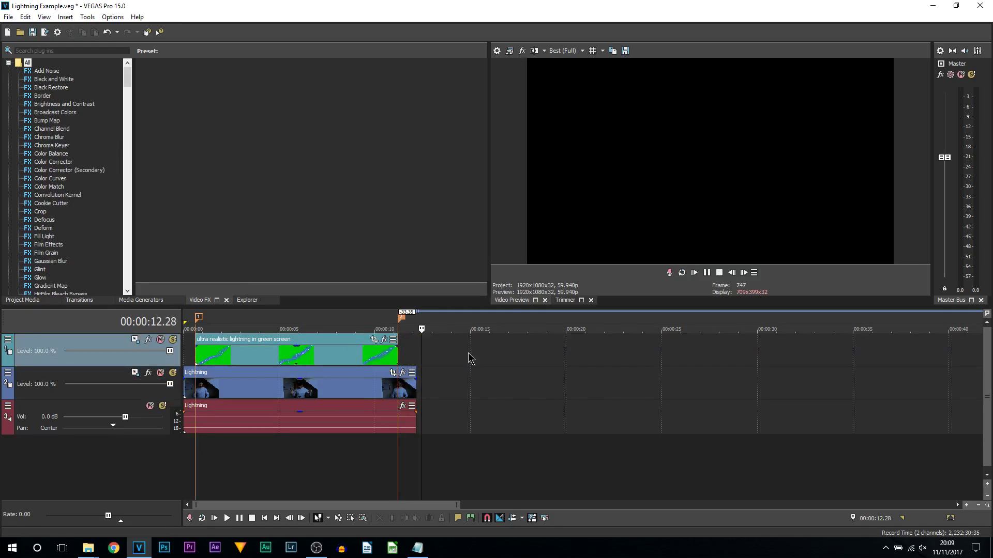
click(231, 357)
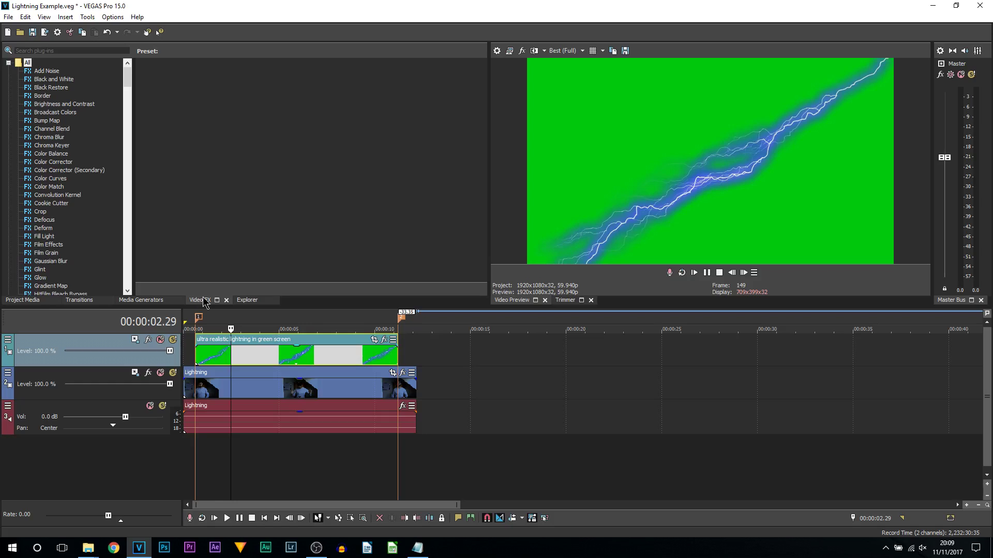
Drag the (Default) Chroma Keyer preset onto the lightning event on track 1.
click(59, 148)
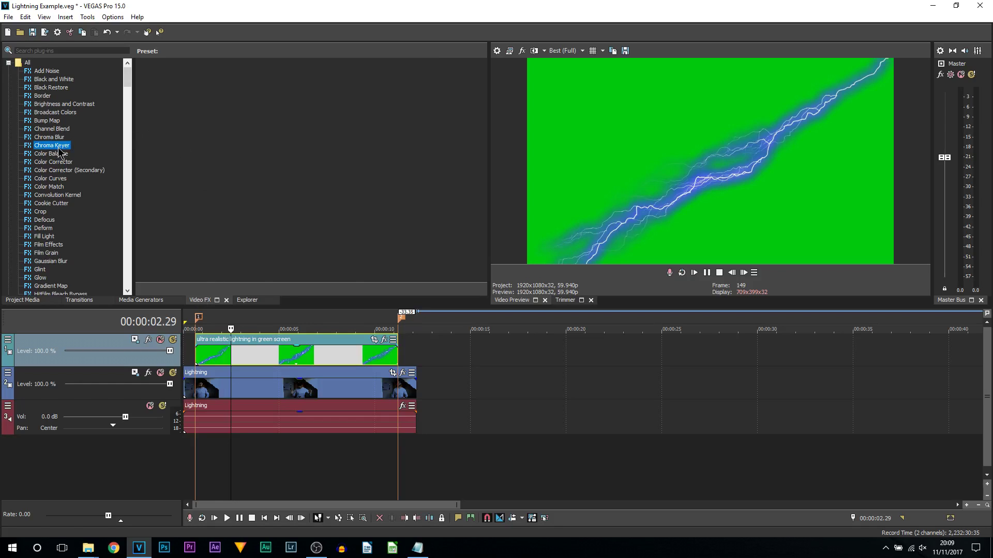
drag(176, 83, 231, 352)
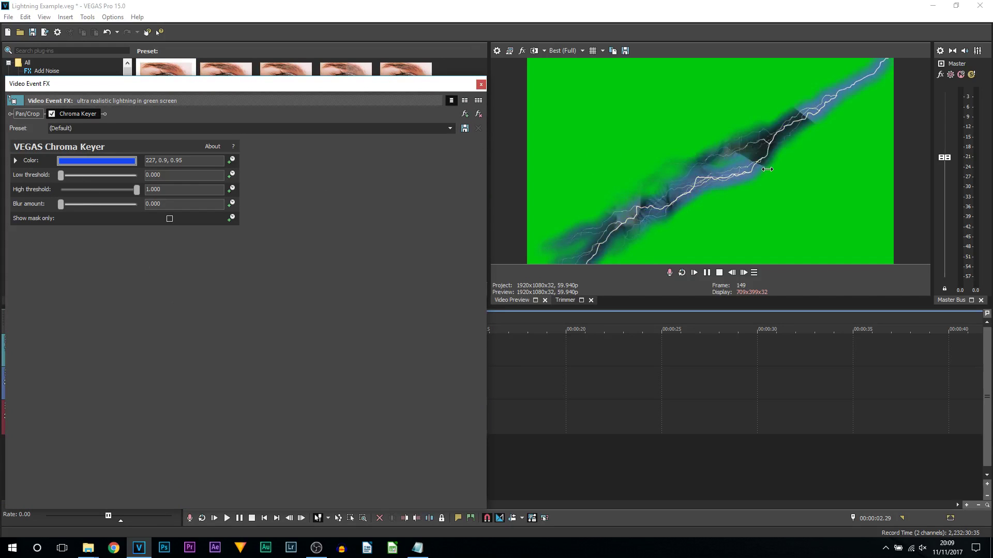
Eyedrop the green screen as the key colour, check the mask-only view, then close the settings.
click(78, 161)
click(85, 174)
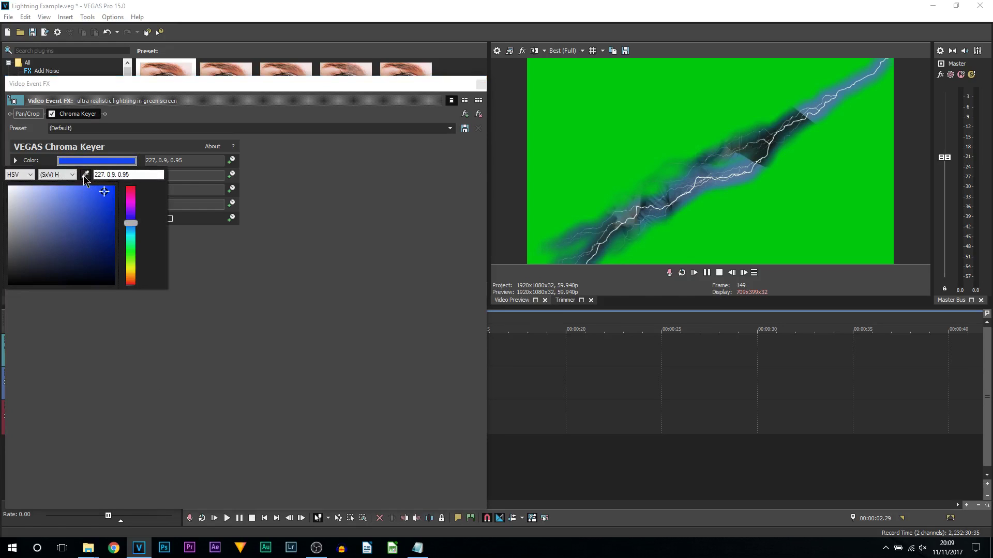
click(603, 109)
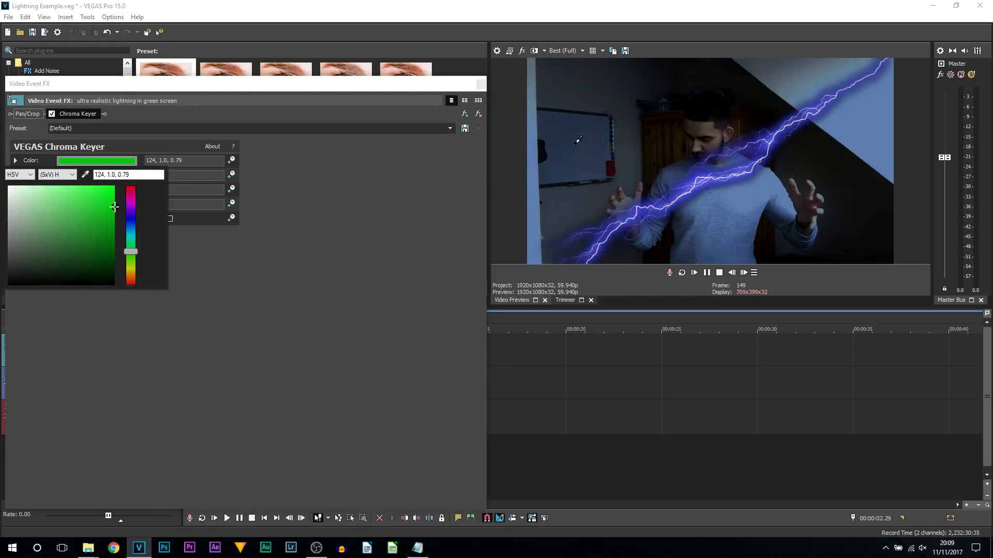
click(336, 365)
click(169, 219)
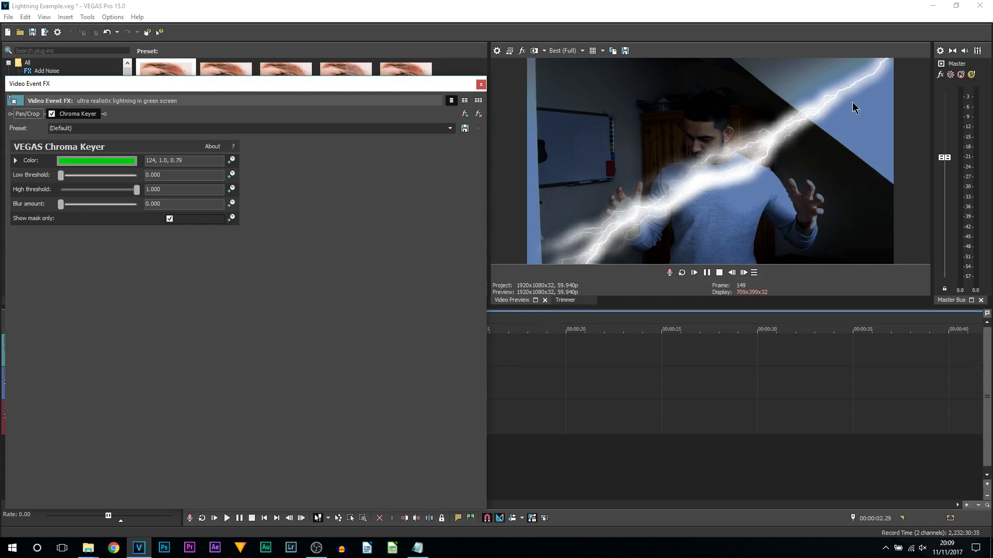
click(169, 218)
click(481, 84)
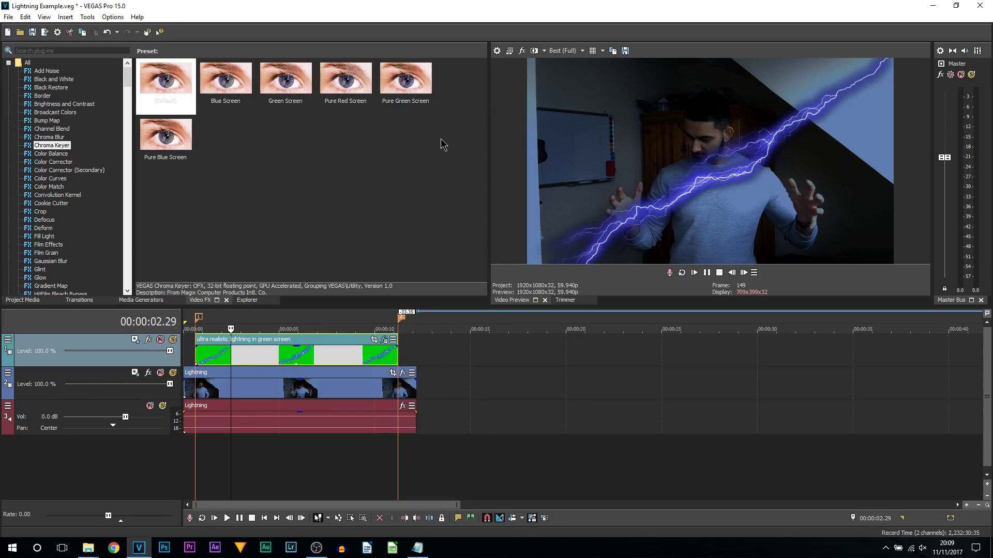
Add the Track Motion button to the video track headers and open Track Motion for track 1.
click(195, 362)
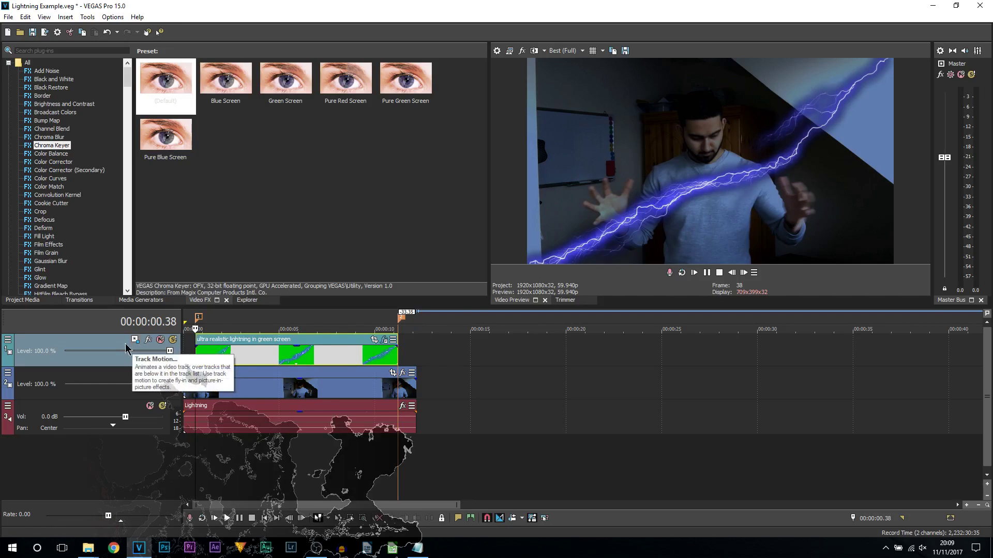
click(8, 342)
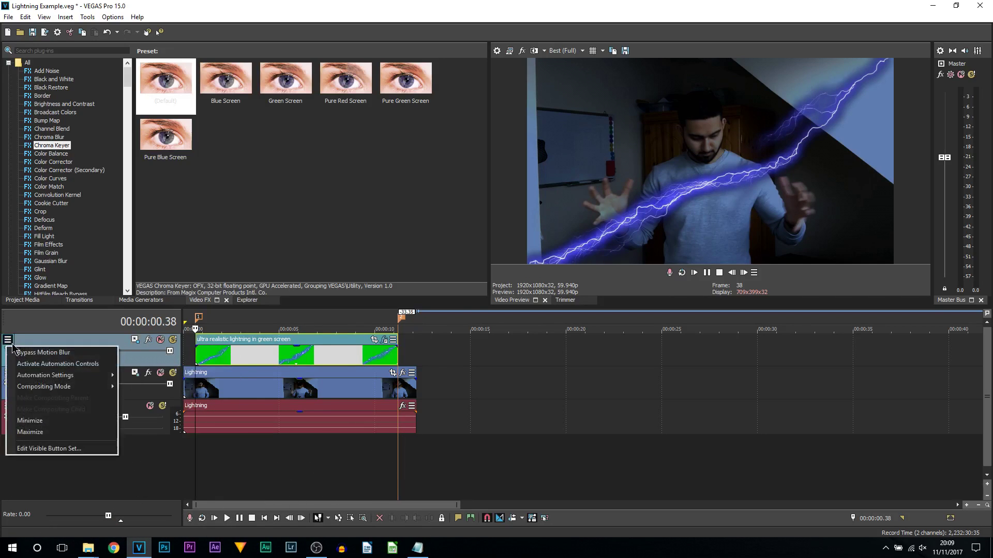
click(42, 449)
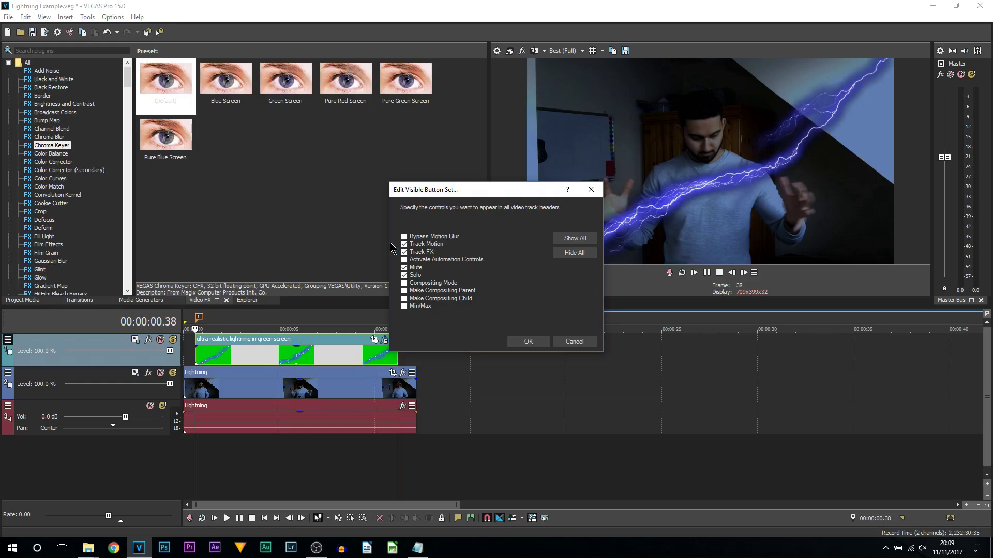
click(521, 342)
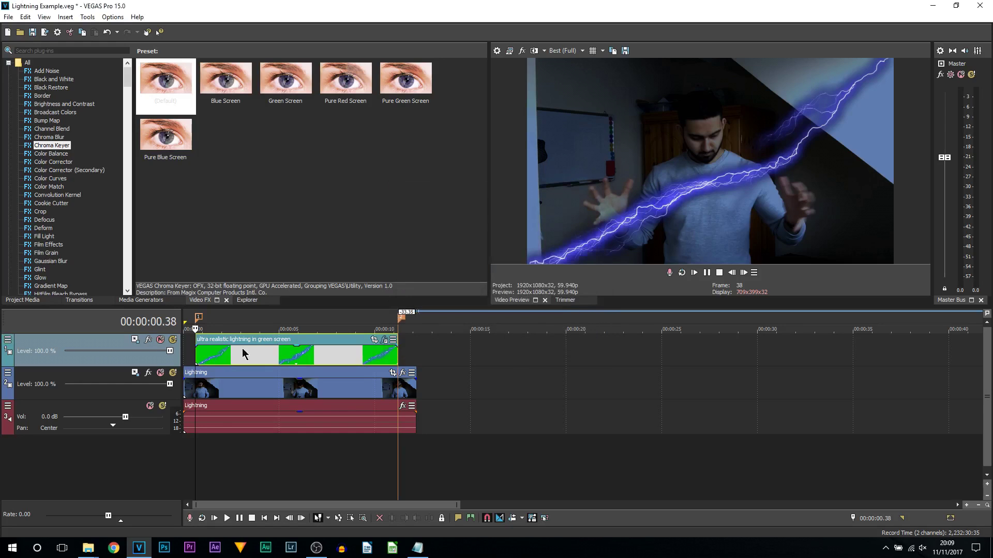
click(135, 341)
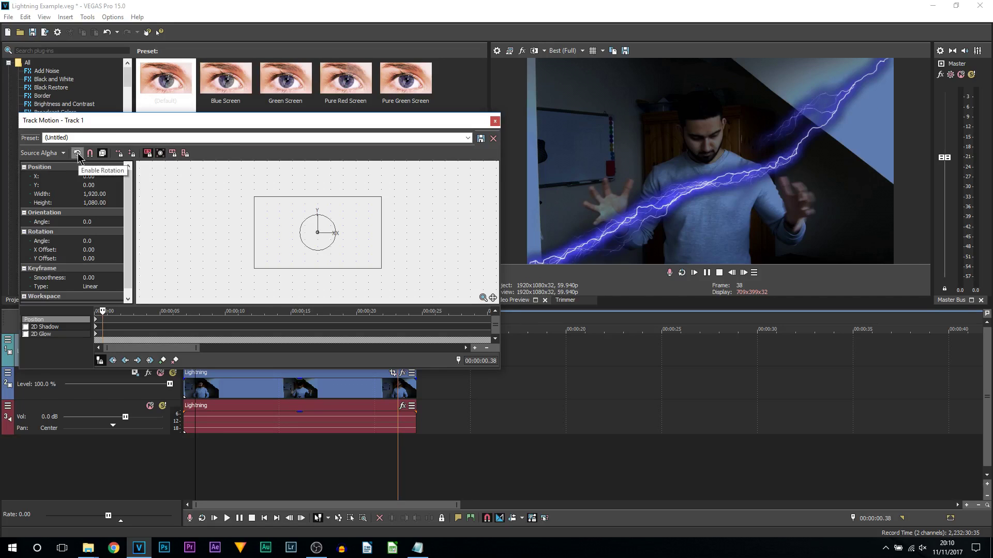
Shrink the lightning frame to 753 × 424, rotate it 23.9° and place it between the hands.
click(382, 197)
drag(381, 197, 334, 269)
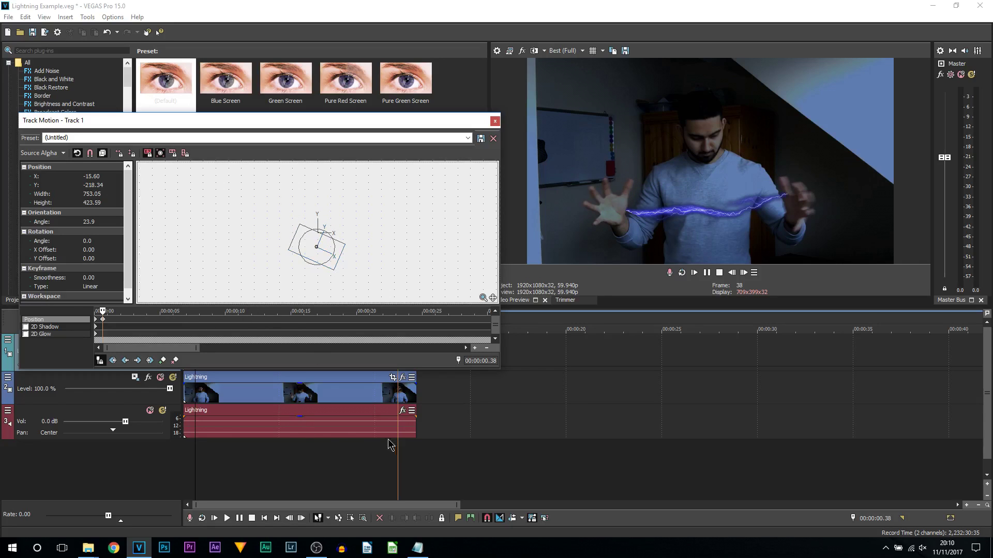
scroll(241, 398, up, 6)
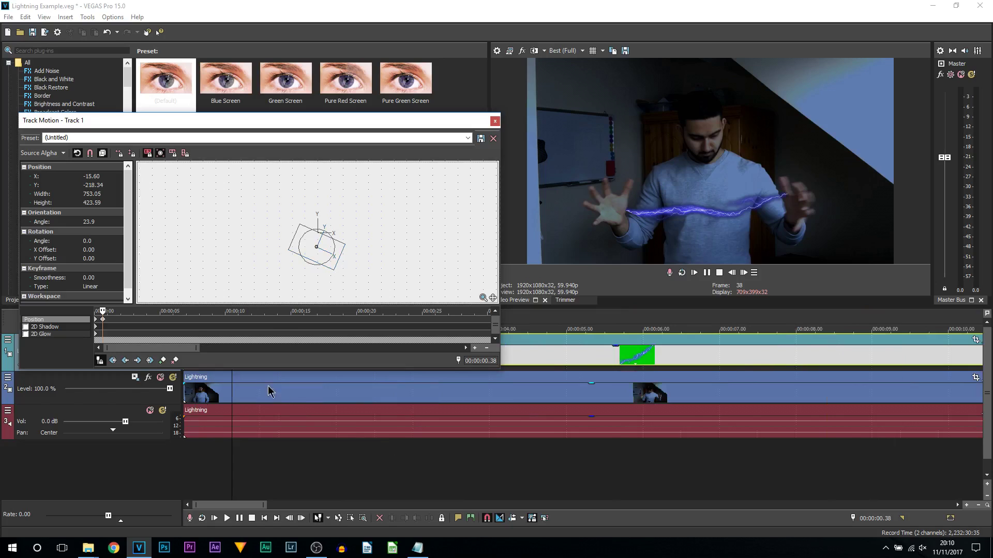
drag(332, 118, 346, 64)
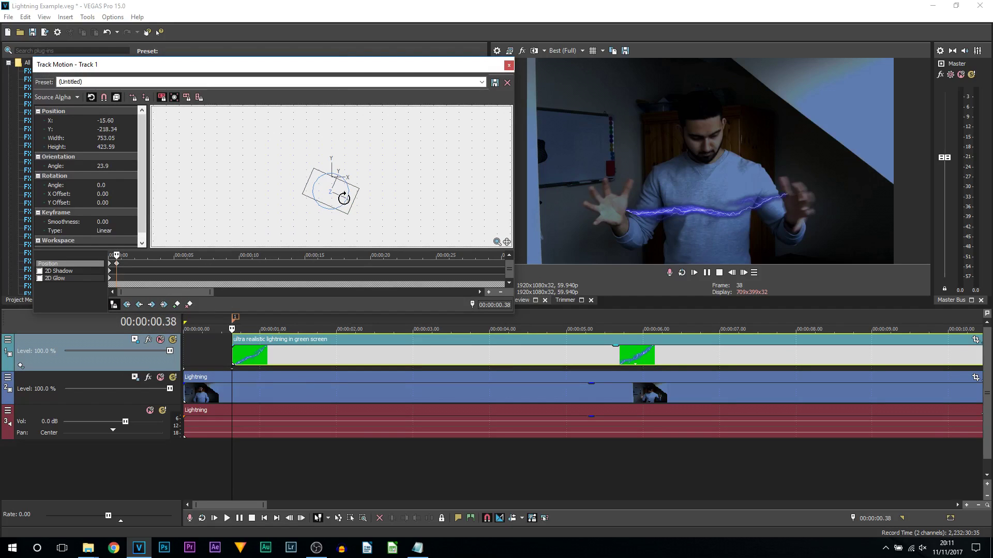
Enable Sync Cursor and step the timeline forward to 2.57 s.
click(114, 305)
click(265, 363)
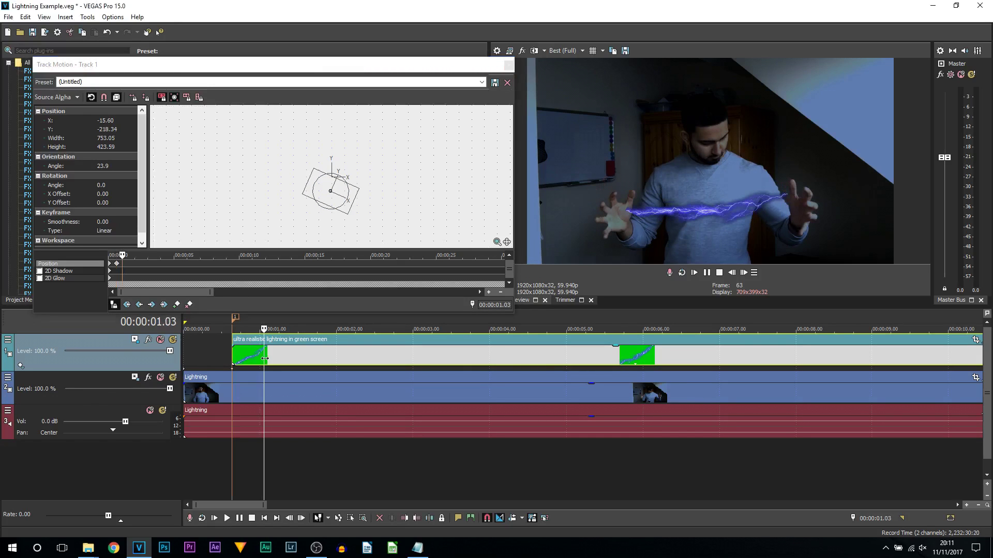
click(293, 359)
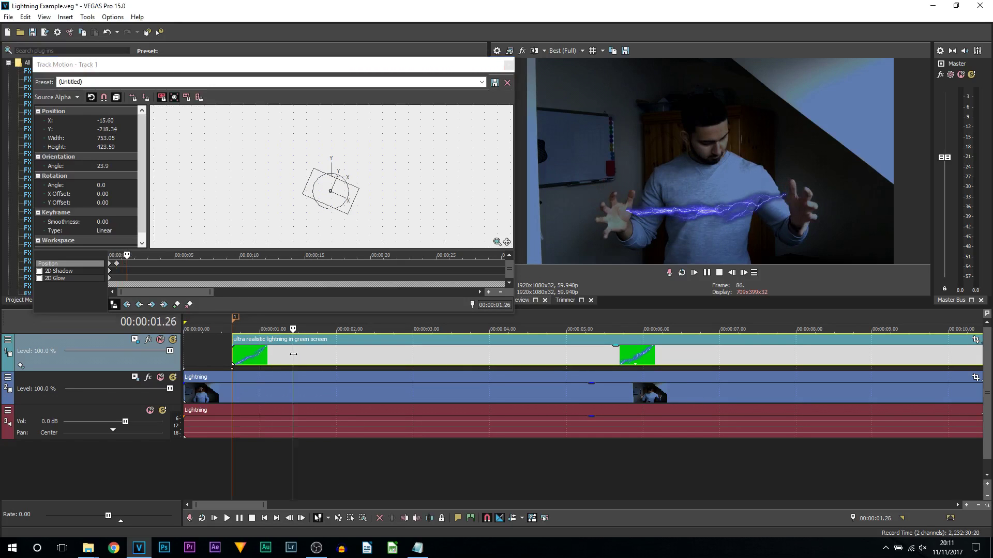
click(320, 355)
click(339, 355)
click(391, 354)
click(409, 355)
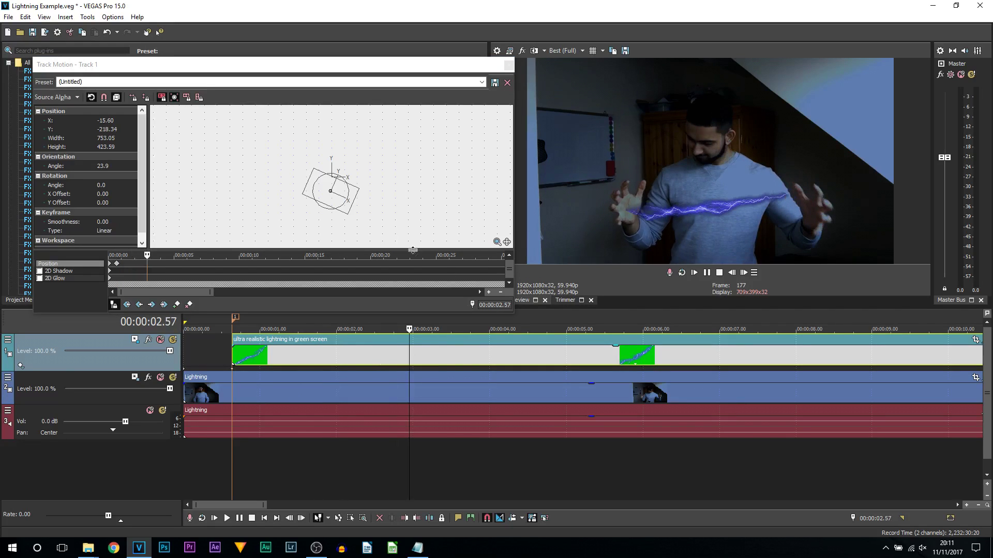
Keyframe the lightning's tilt and position at 2.57 s and 4.57 s to follow the hands.
click(346, 195)
drag(346, 195, 346, 217)
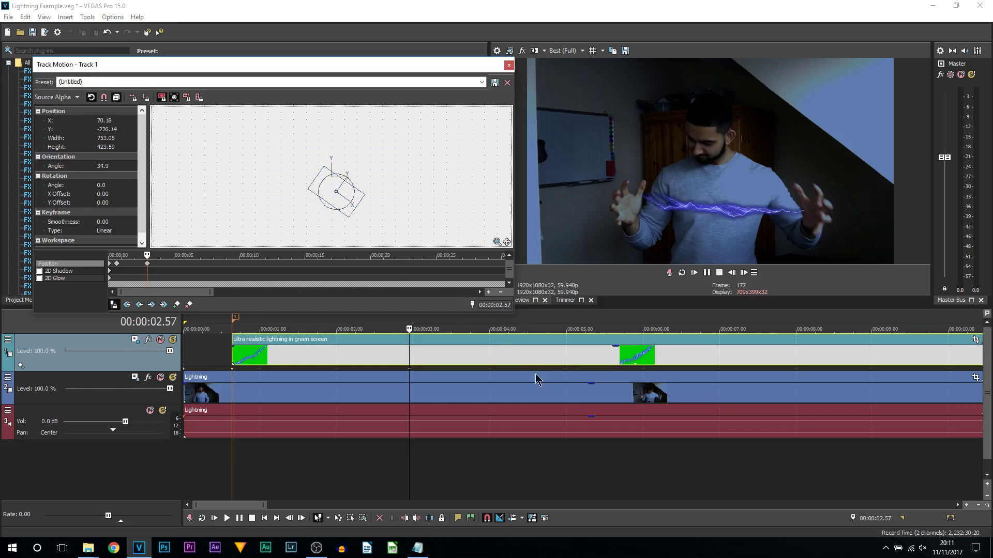
click(562, 350)
drag(355, 215, 351, 212)
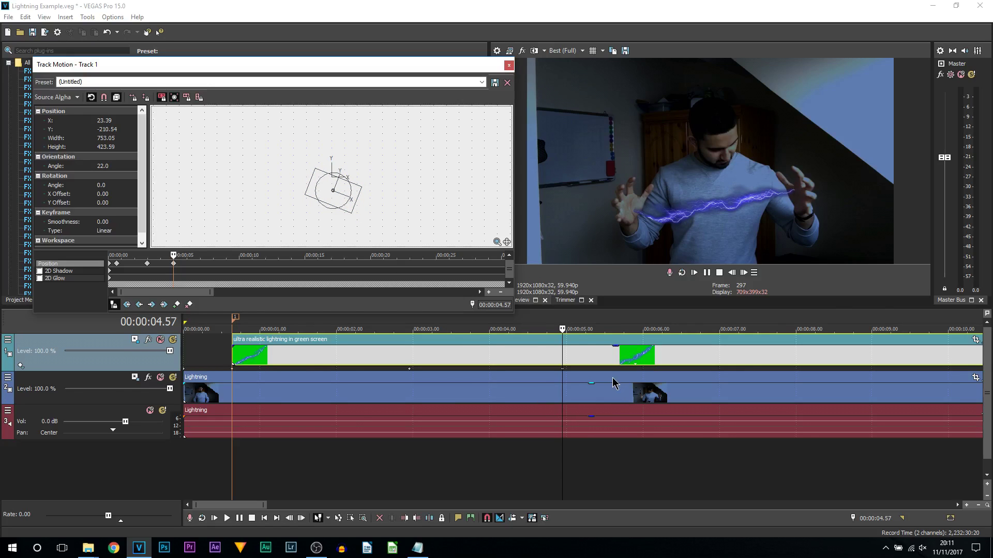
scroll(613, 382, down, 2)
click(822, 355)
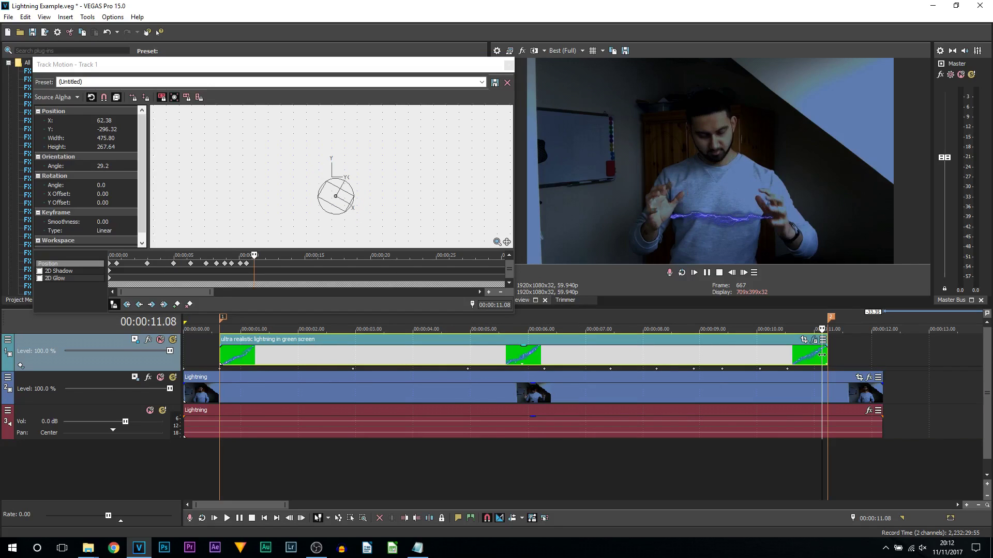
click(352, 368)
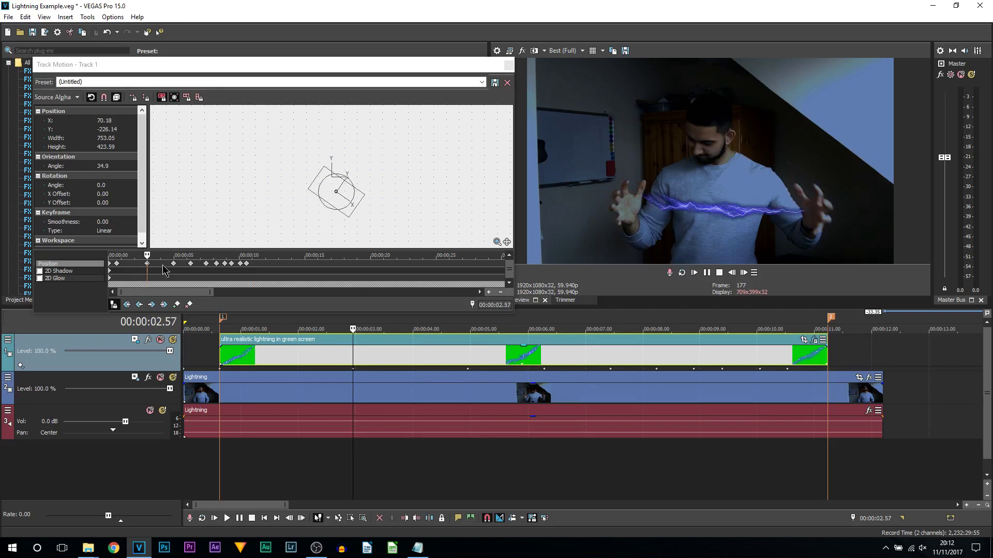
Close Track Motion, set preview quality to Good (Auto), and play from the start.
click(509, 65)
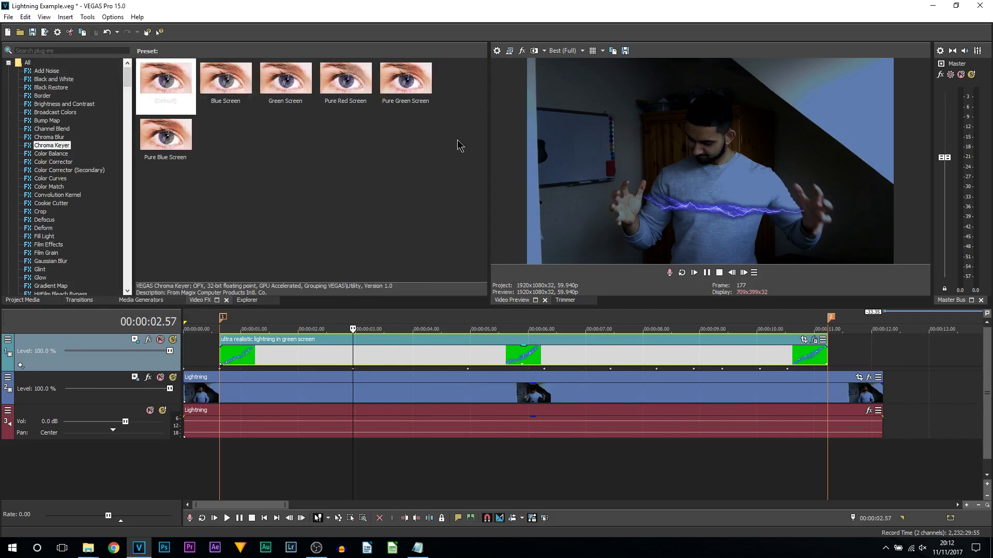
click(565, 50)
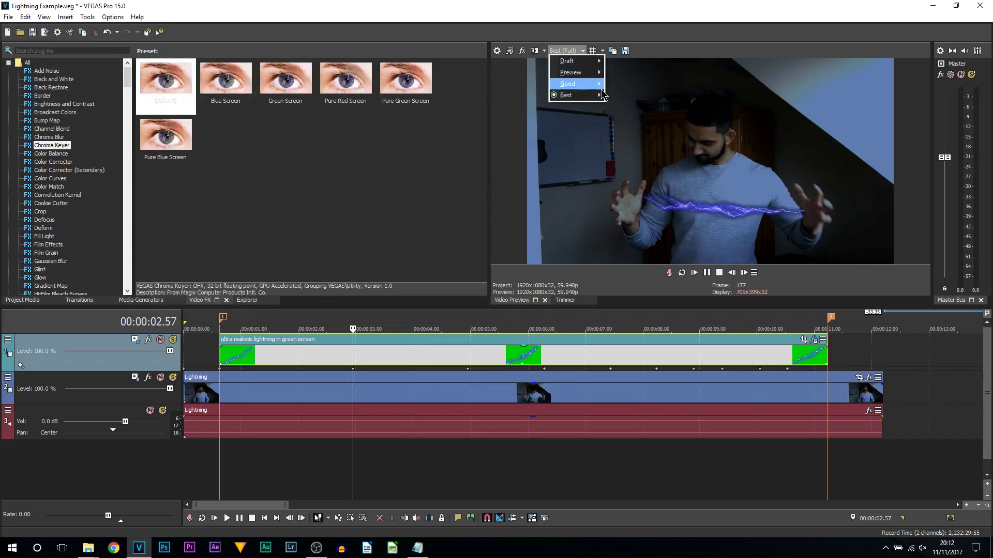
click(620, 83)
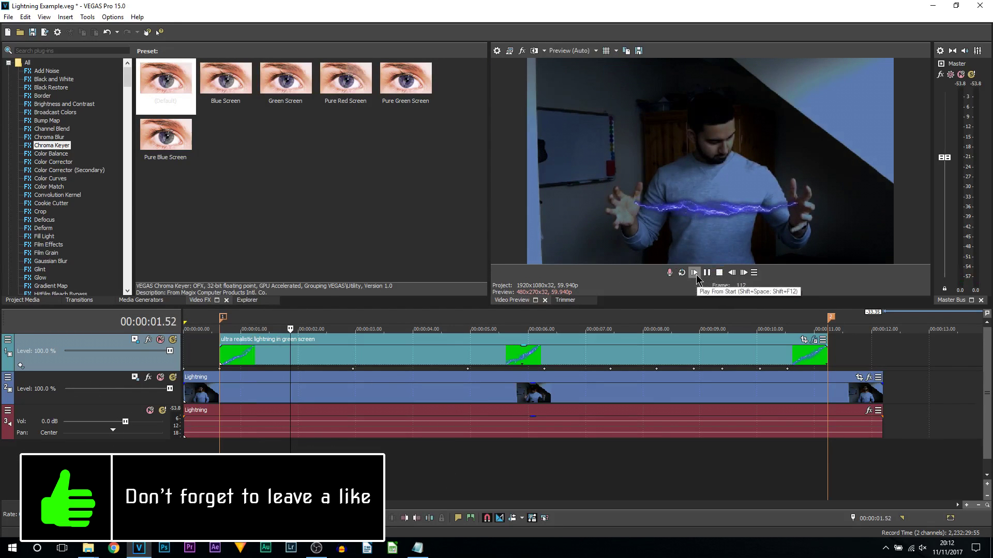
click(694, 272)
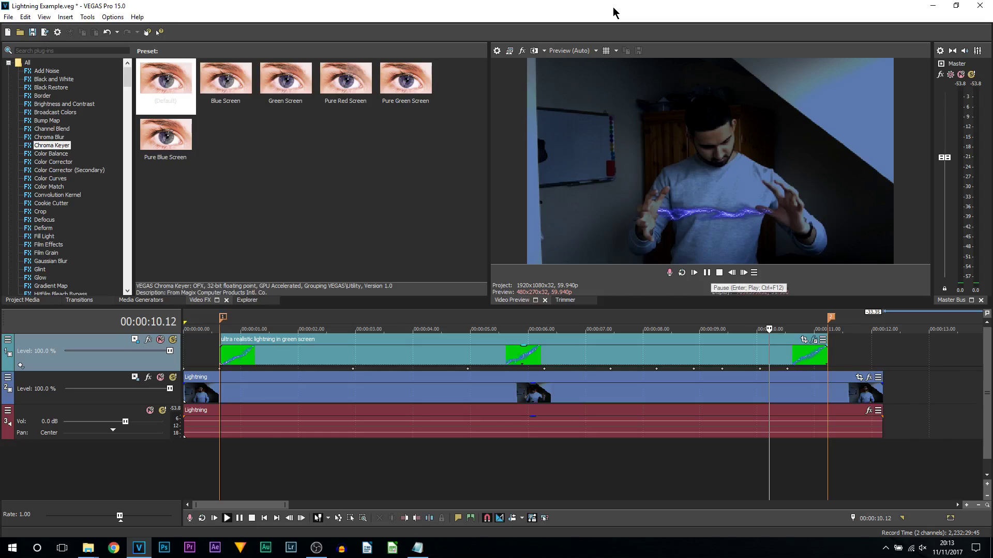
Stop playback at 7.26 s and set preview quality back to Best (Full).
key(Return)
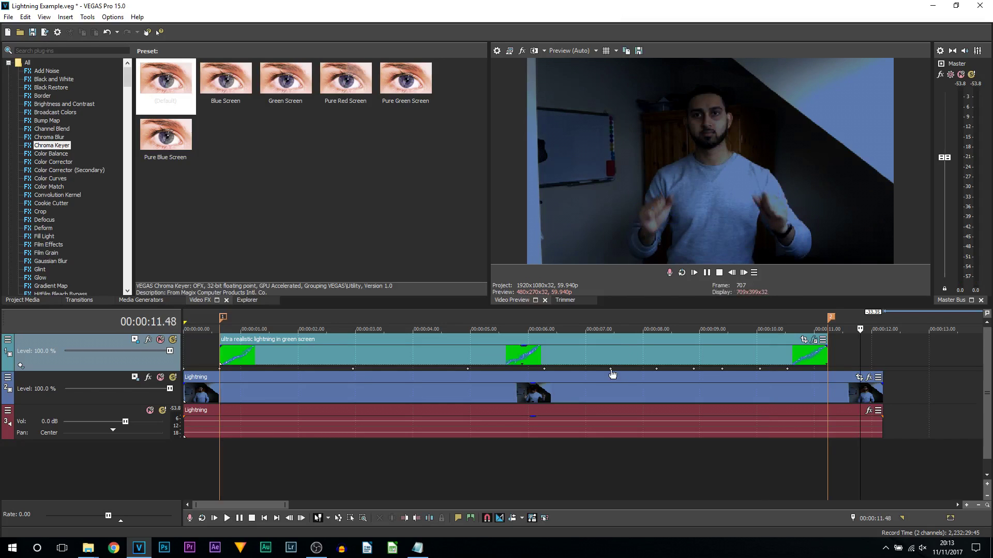
click(611, 374)
click(590, 51)
mouse_move(589, 103)
click(623, 107)
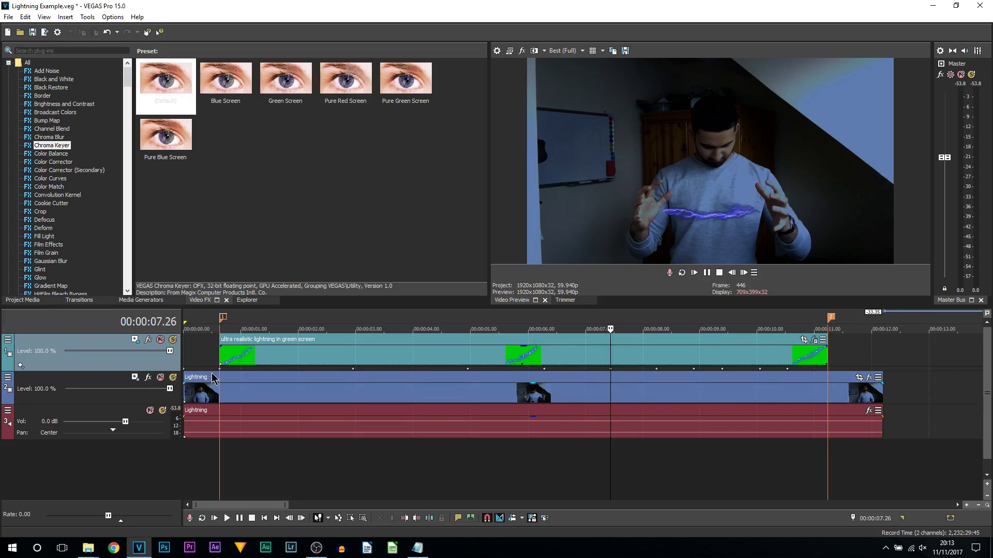
mouse_move(354, 372)
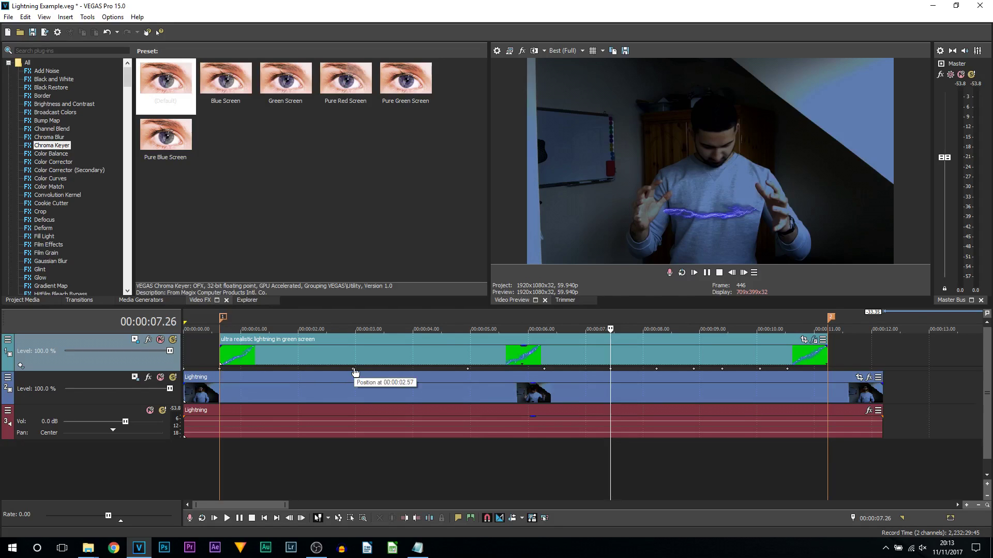
mouse_move(470, 371)
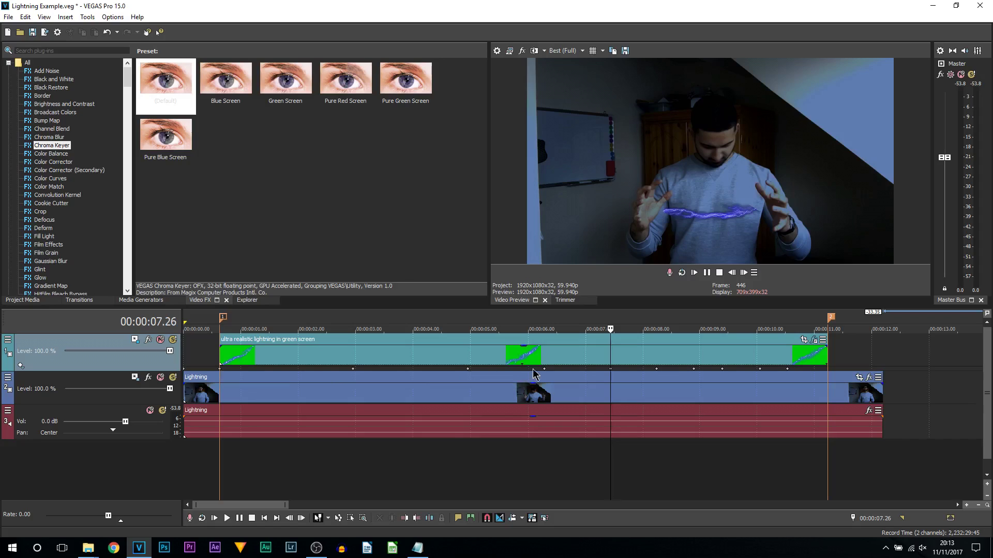